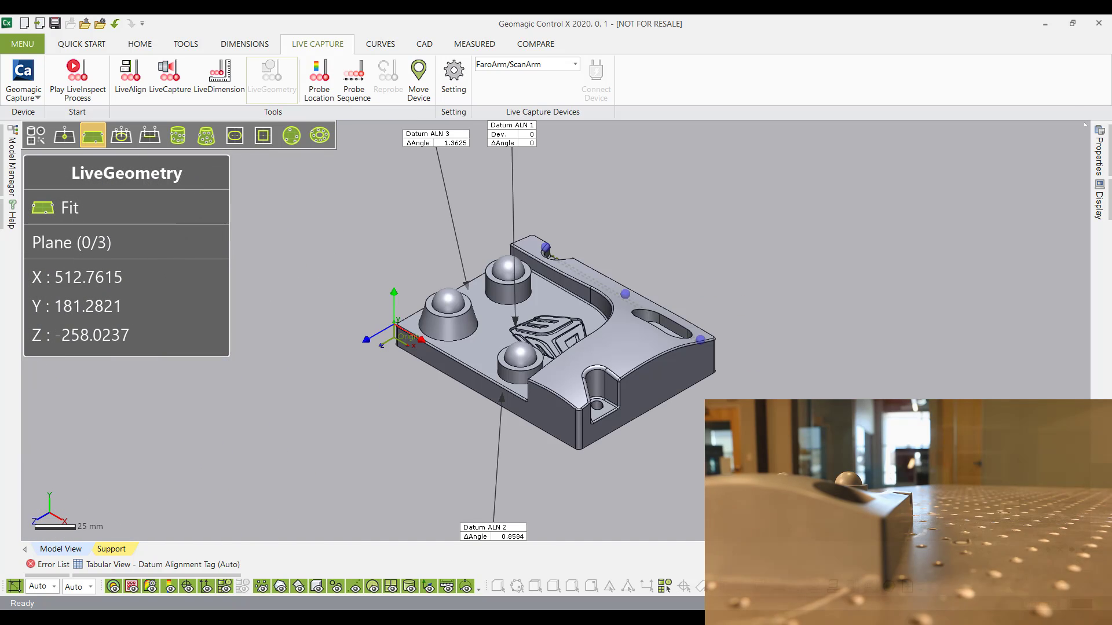
# Step: Examine the three probed plane points along the part's long side face beside the slot
pyautogui.moveTo(763, 367); pyautogui.dragTo(480, 382, button='right')
pyautogui.moveTo(666, 399); pyautogui.dragTo(571, 399, button='right')
pyautogui.scroll(2, 570, 399)
pyautogui.scroll(4, 572, 401)
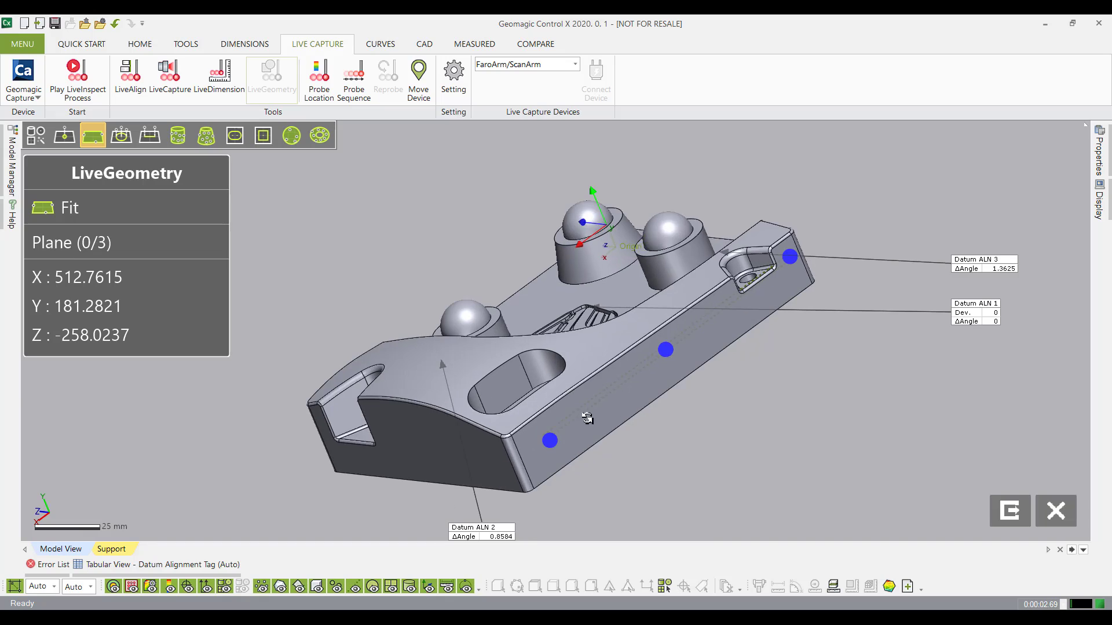
pyautogui.moveTo(663, 407); pyautogui.dragTo(771, 408, button='right')
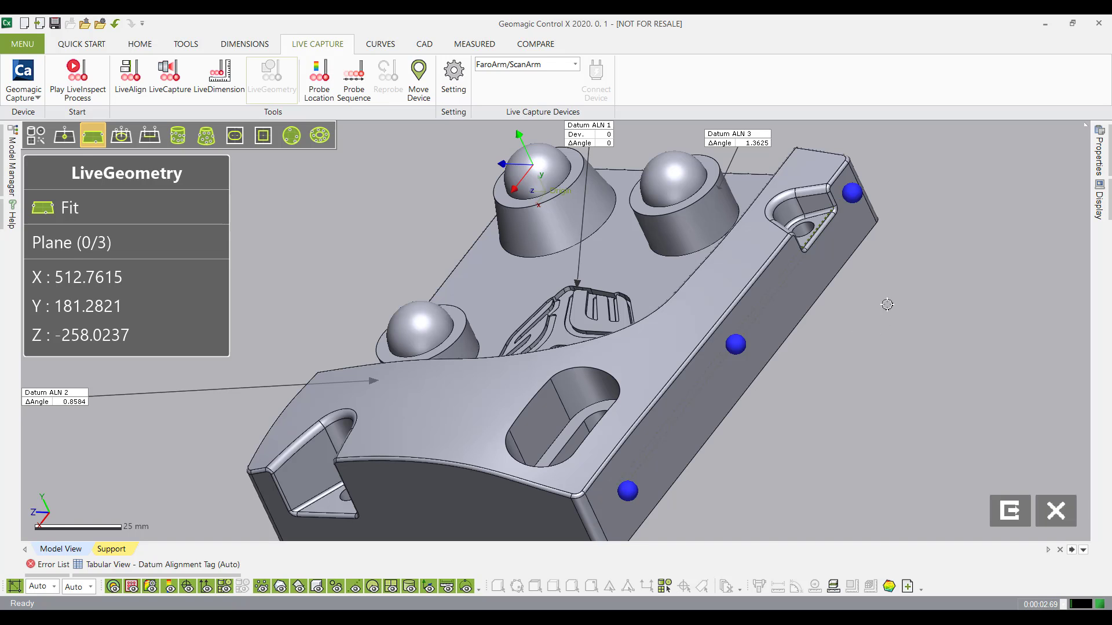
pyautogui.scroll(5, 817, 316)
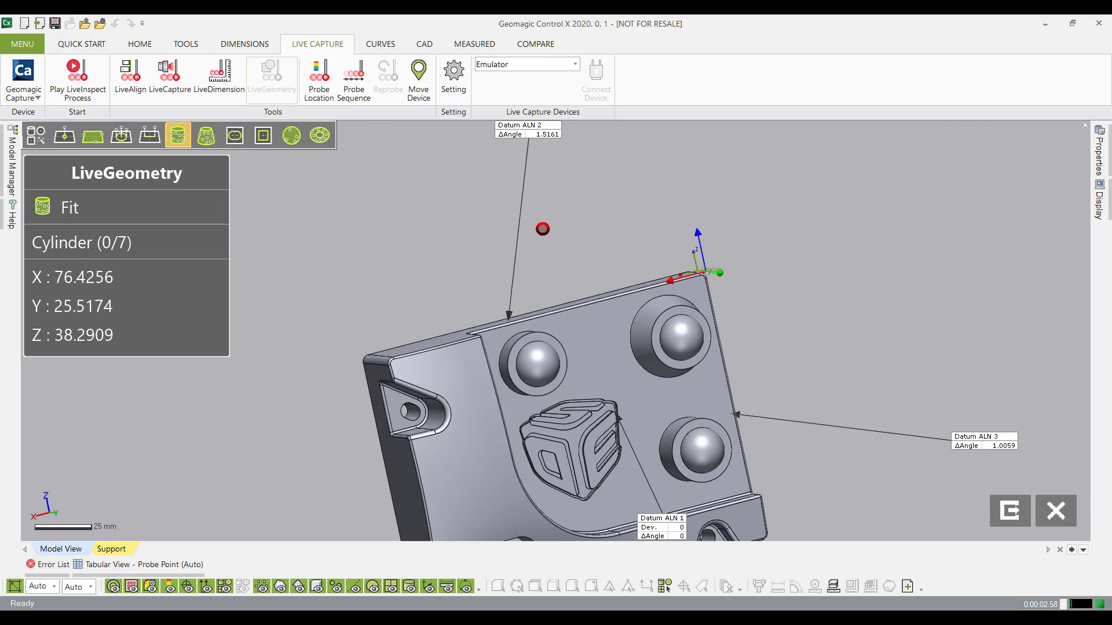
# Step: Measure the conical boss near the origin as a cone with the Fit method, probing eight points around its side
pyautogui.click(206, 135)
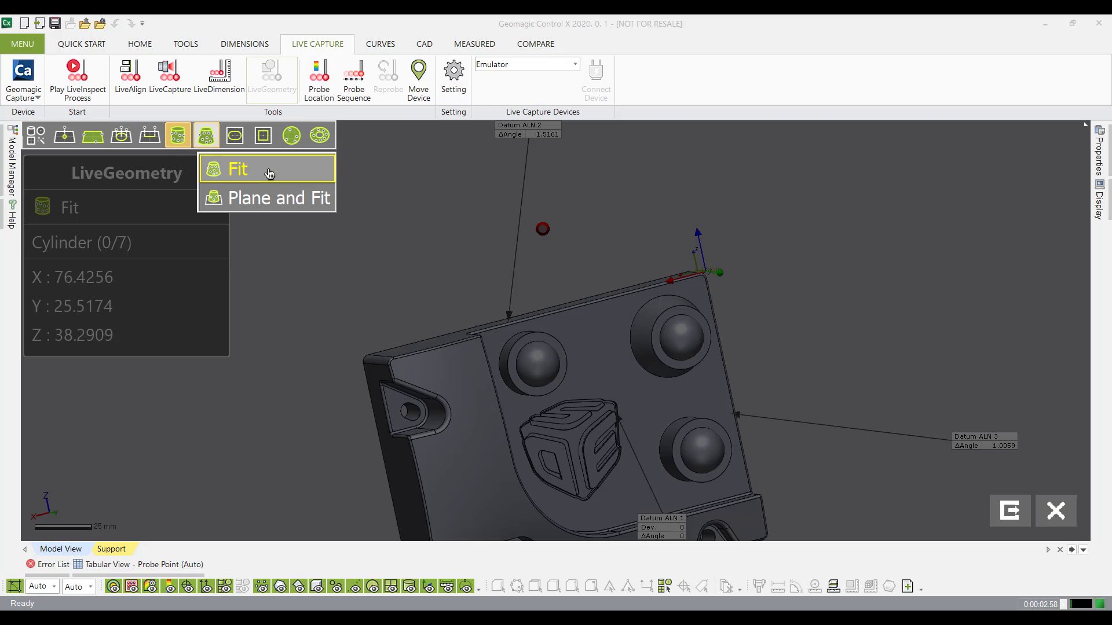
pyautogui.click(270, 172)
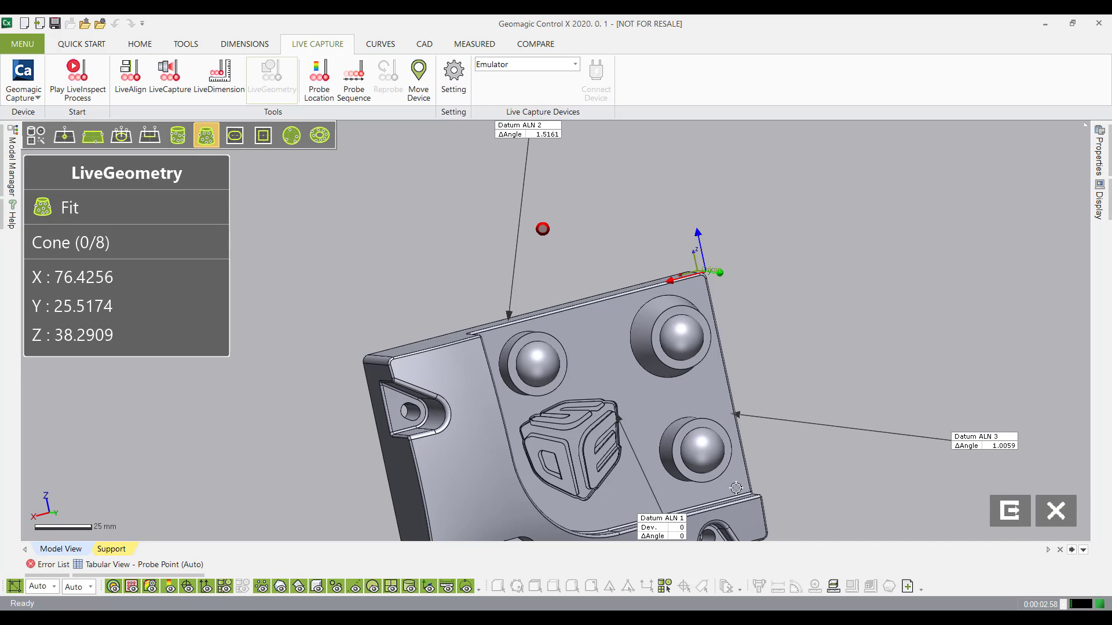
pyautogui.scroll(-3, 736, 488)
pyautogui.moveTo(740, 461); pyautogui.dragTo(797, 281, button='right')
pyautogui.moveTo(521, 424); pyautogui.dragTo(680, 422, button='right')
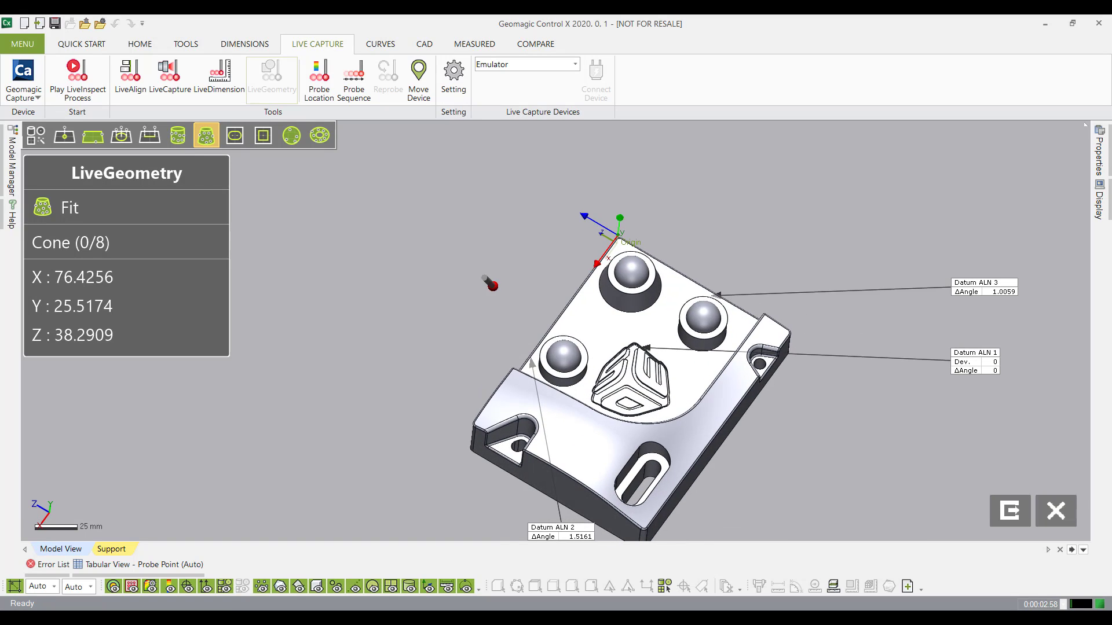
pyautogui.scroll(3, 493, 285)
pyautogui.moveTo(492, 285); pyautogui.dragTo(590, 278, button='right')
pyautogui.click(591, 279)
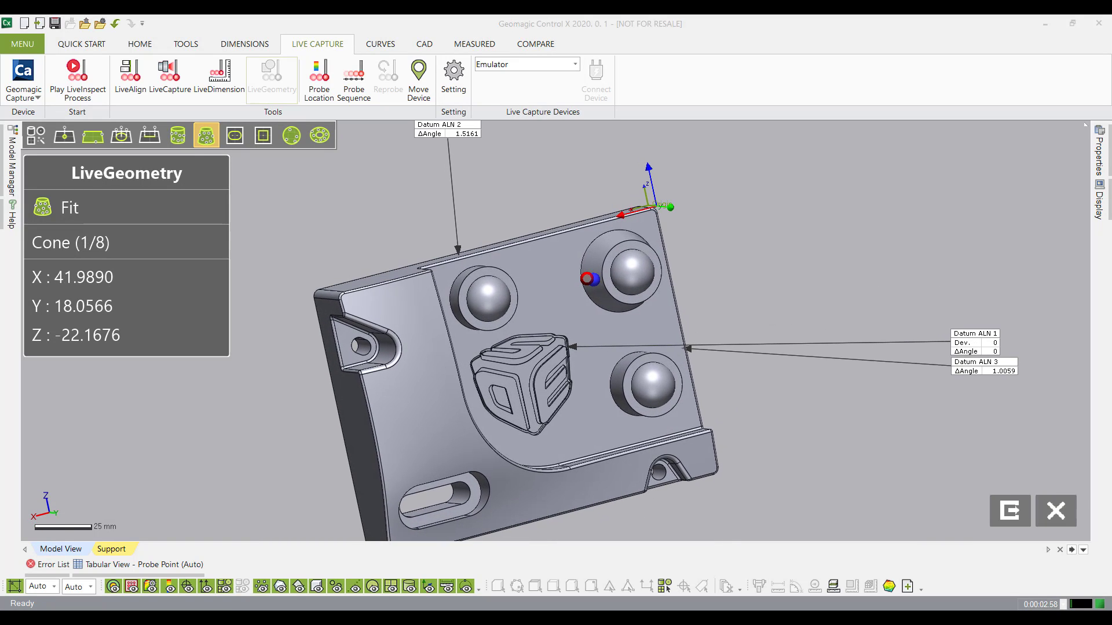
pyautogui.click(580, 279)
pyautogui.click(594, 260)
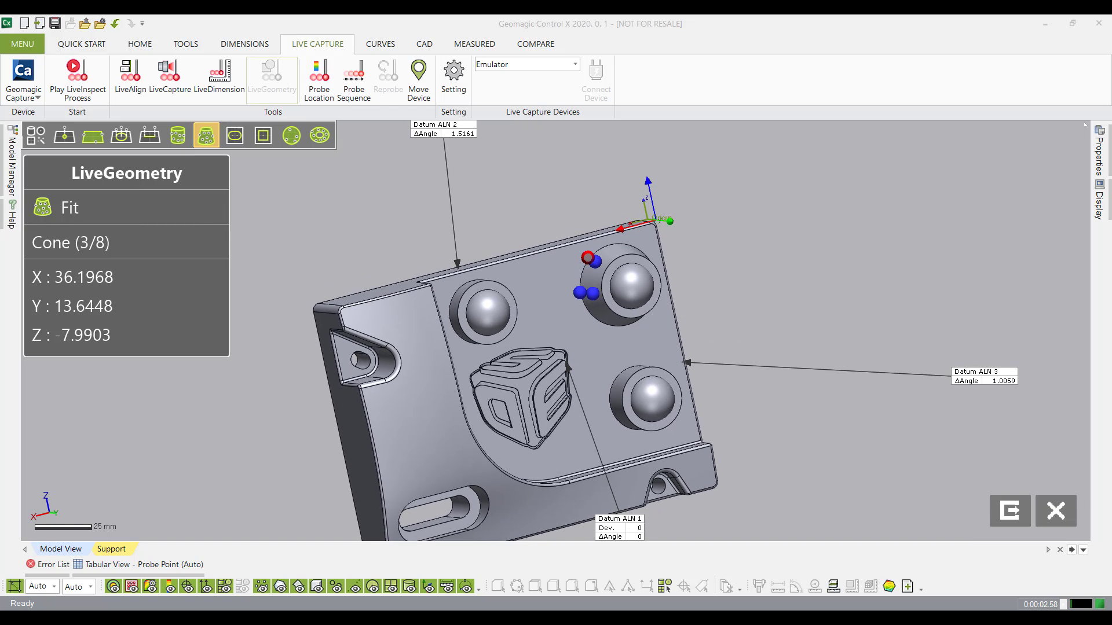
pyautogui.click(577, 265)
pyautogui.click(603, 256)
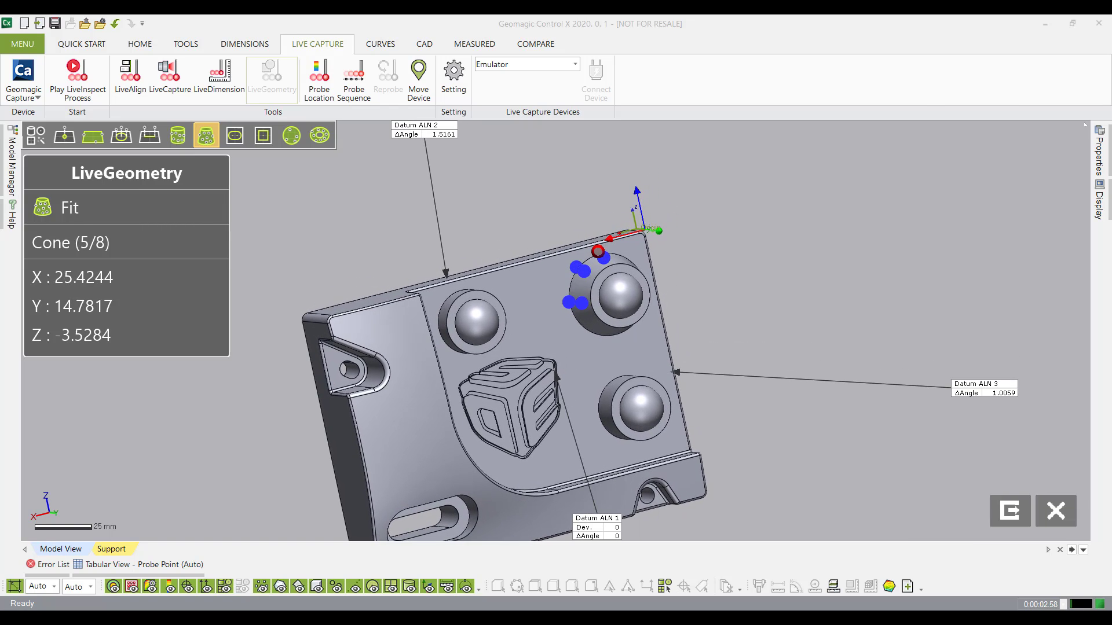
pyautogui.click(597, 252)
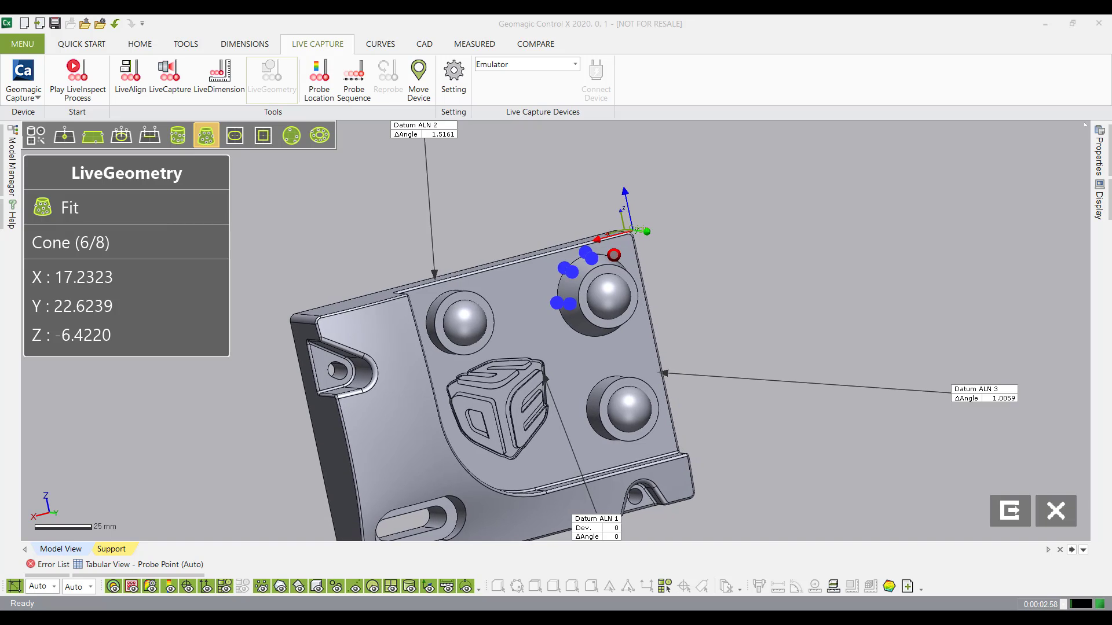
pyautogui.click(612, 251)
pyautogui.click(616, 254)
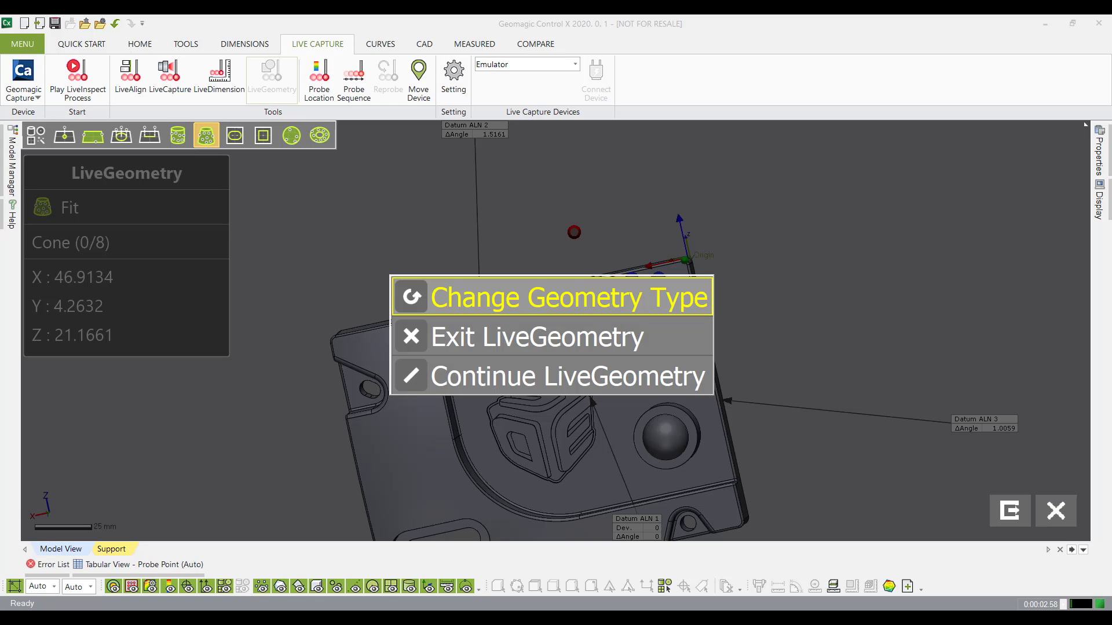
# Step: Change the geometry type to Cylinder with the Fit method, probe eight points on the slot's rounded end nearer the origin, and accept the fit
pyautogui.click(554, 301)
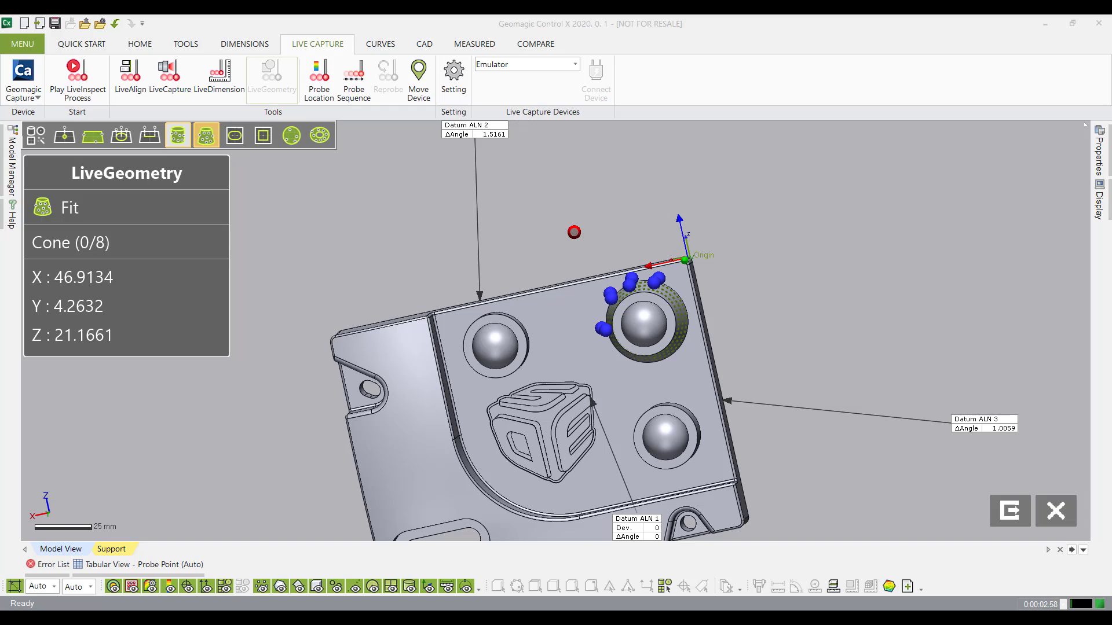
pyautogui.click(178, 135)
pyautogui.click(209, 166)
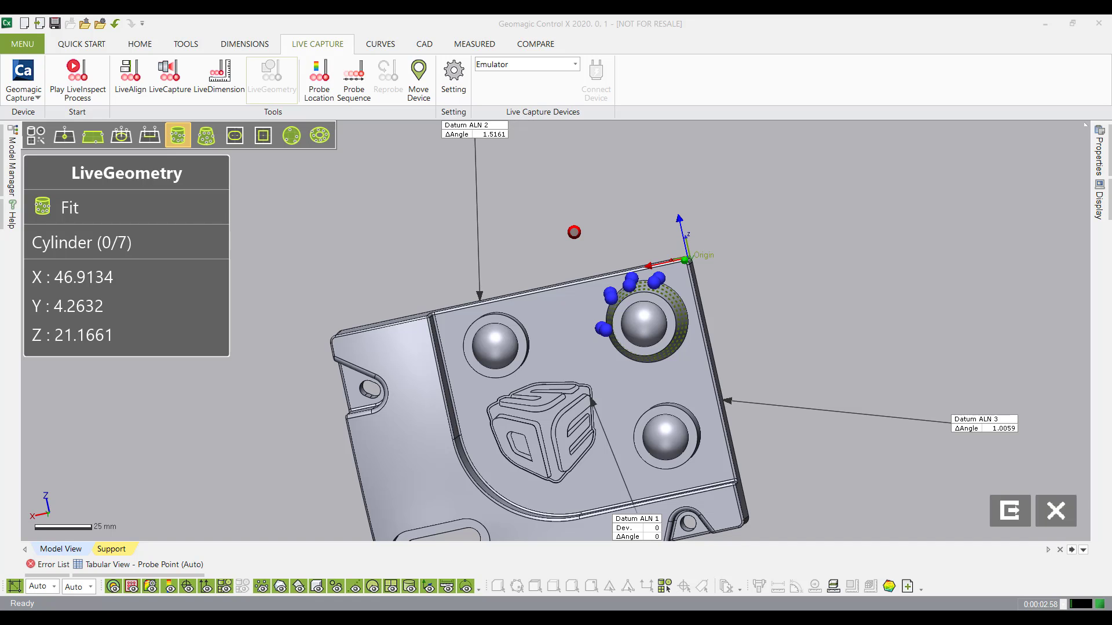
pyautogui.moveTo(462, 519); pyautogui.dragTo(522, 370, button='right')
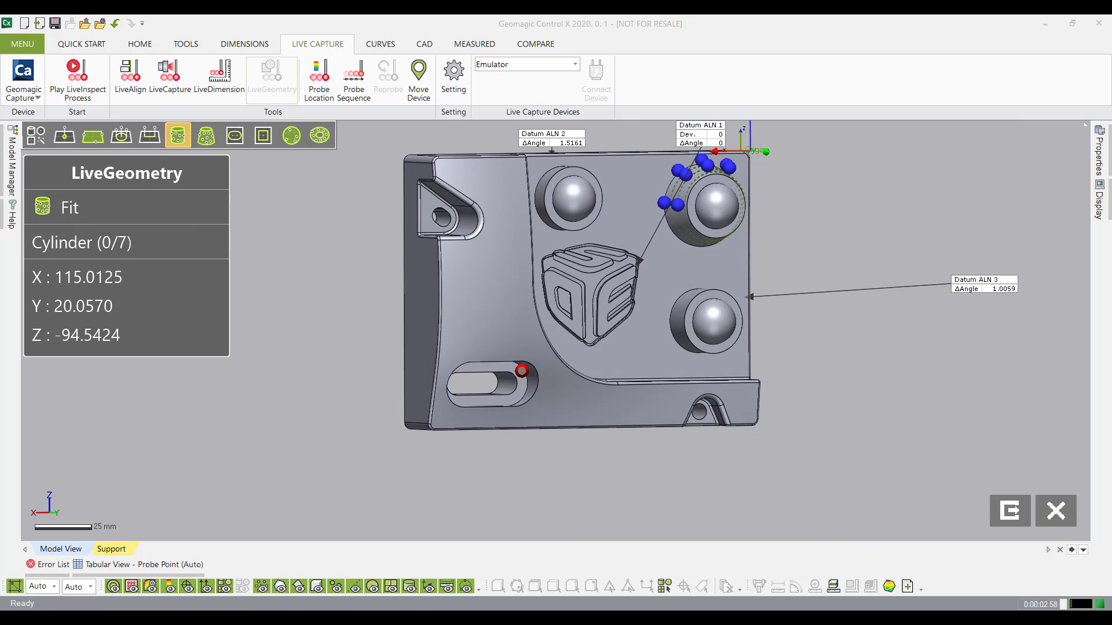
pyautogui.click(523, 371)
pyautogui.click(523, 371)
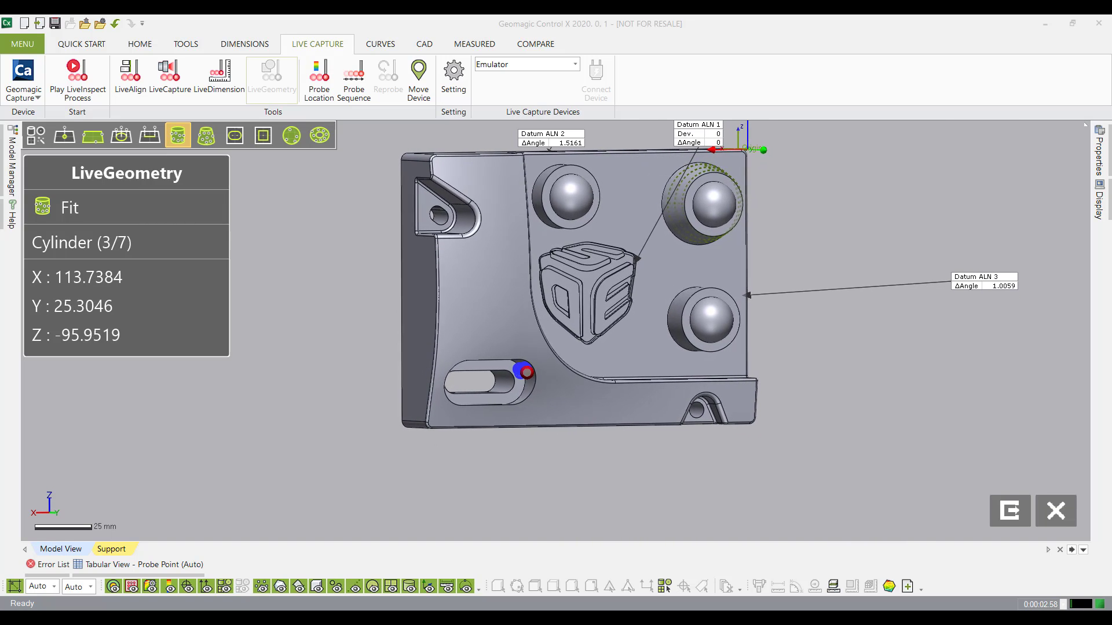
pyautogui.click(524, 372)
pyautogui.click(526, 376)
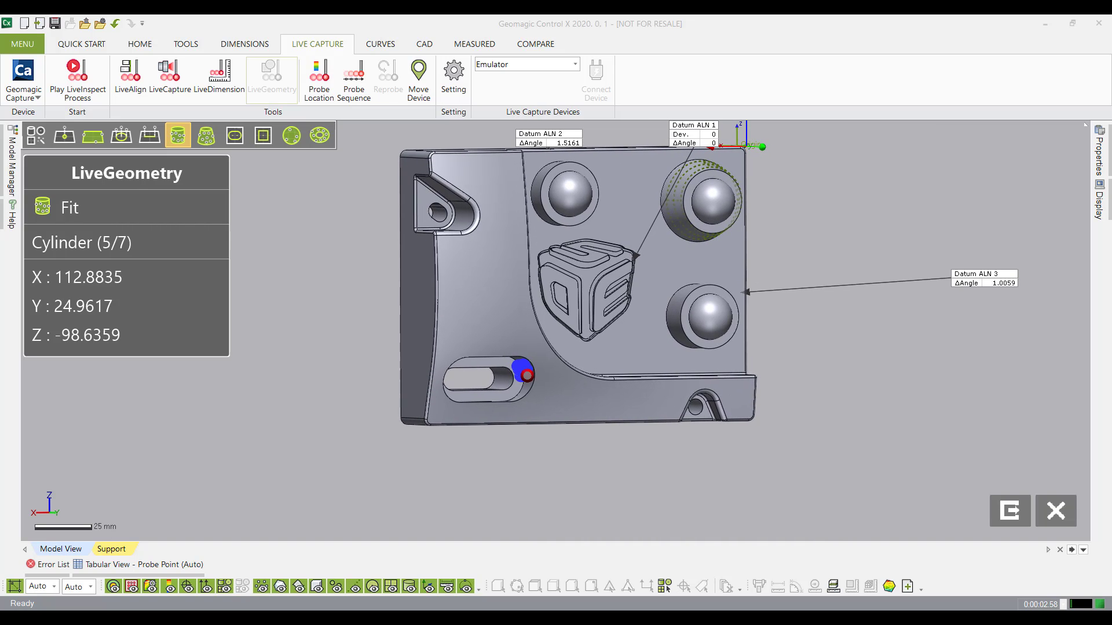
pyautogui.click(523, 372)
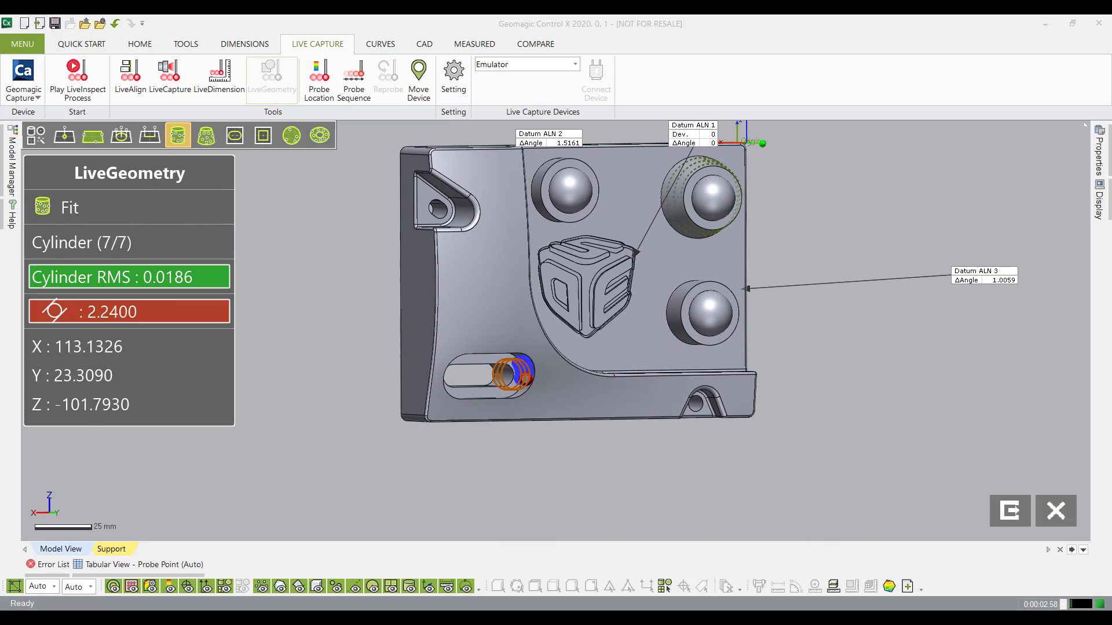
pyautogui.click(523, 373)
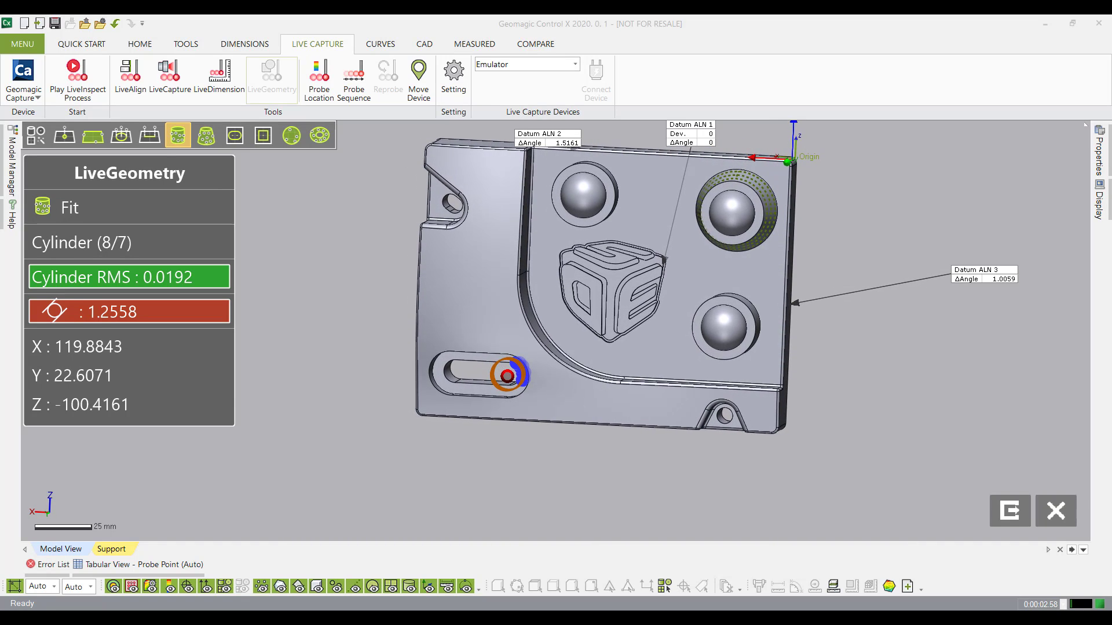
pyautogui.press('Return')
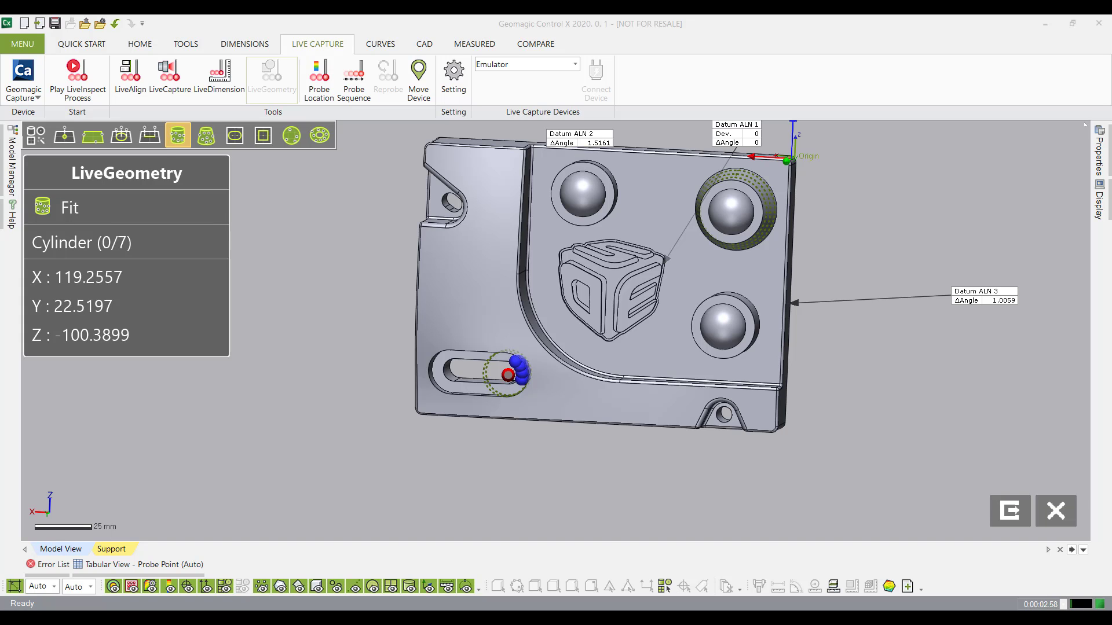
# Step: Probe eight points on the slot's opposite rounded end and accept the second cylinder fit
pyautogui.moveTo(439, 359)
pyautogui.mouseDown(button='right')
pyautogui.moveTo(449, 290)
pyautogui.moveTo(608, 268)
pyautogui.mouseUp(button='right')
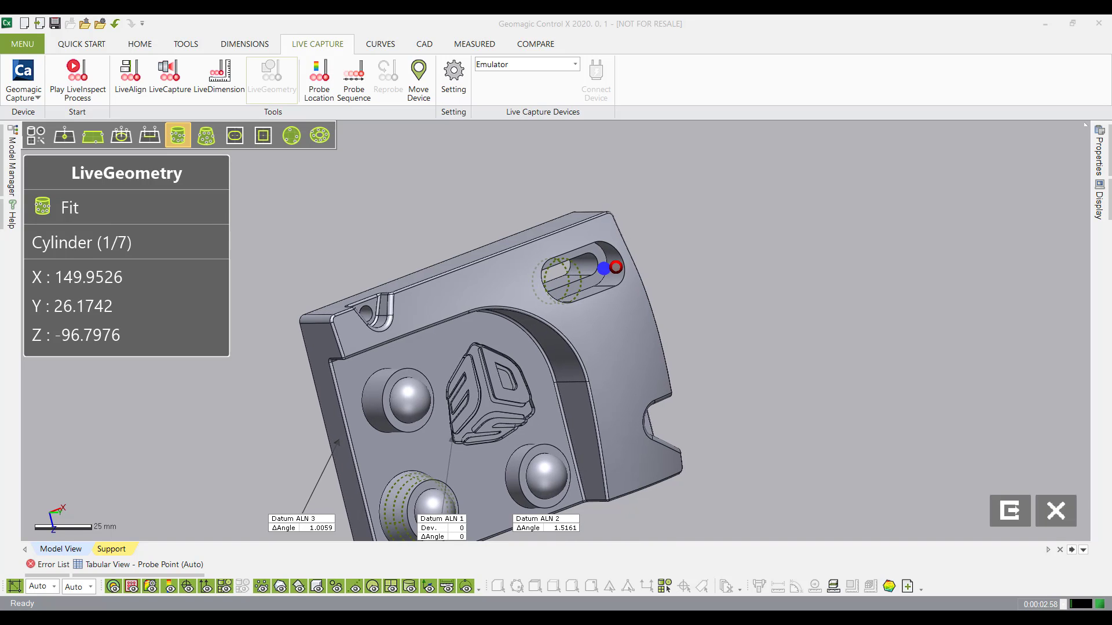
pyautogui.click(612, 266)
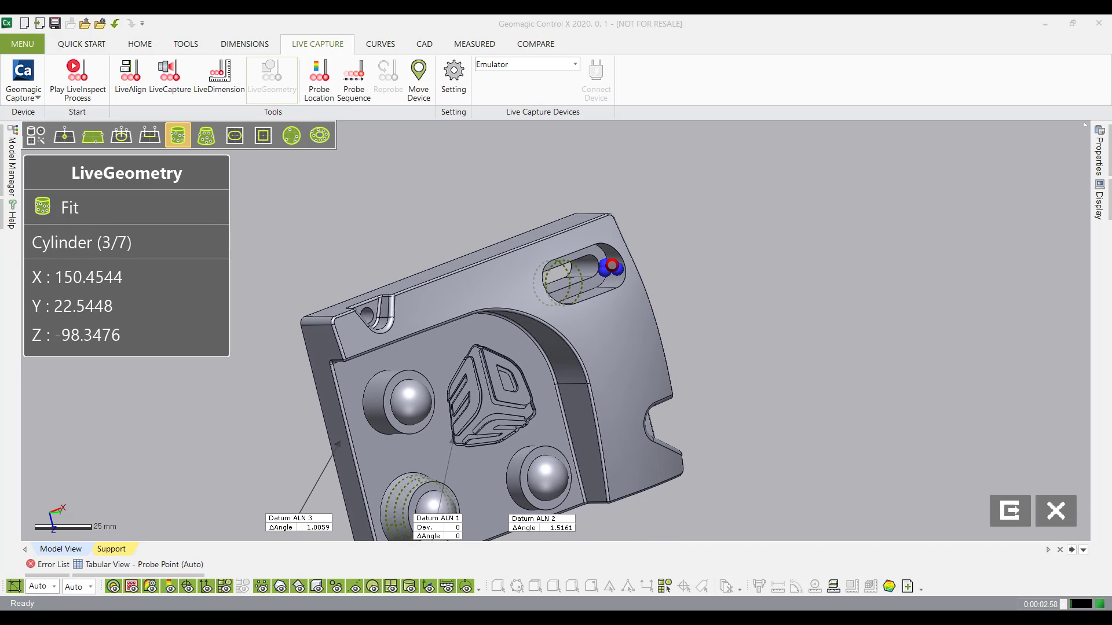
pyautogui.click(611, 266)
pyautogui.click(612, 264)
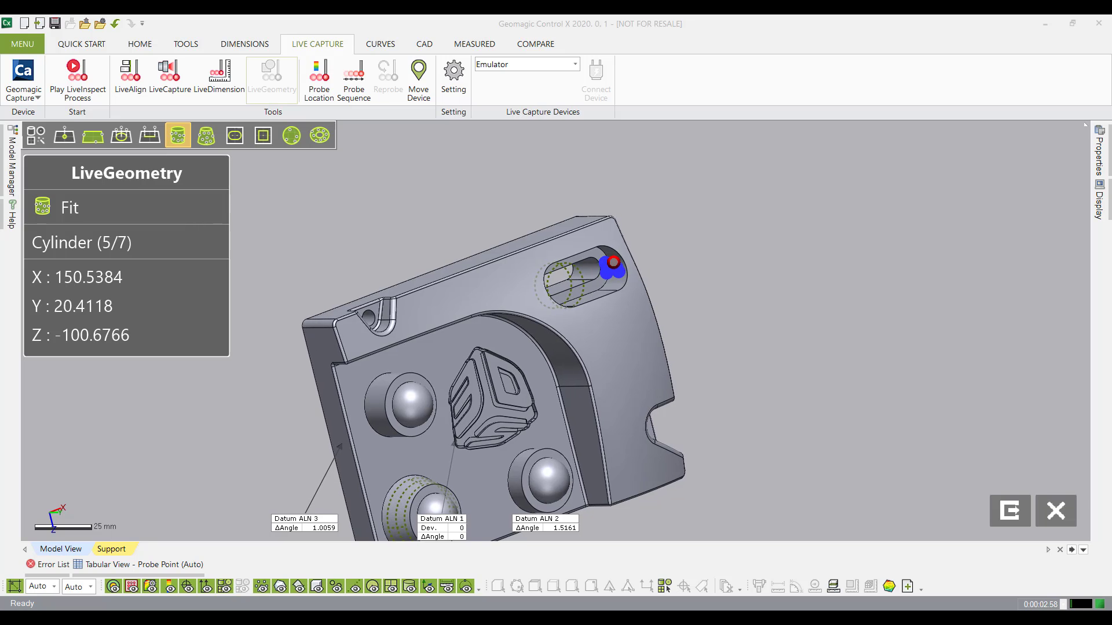
pyautogui.click(612, 265)
pyautogui.click(612, 265)
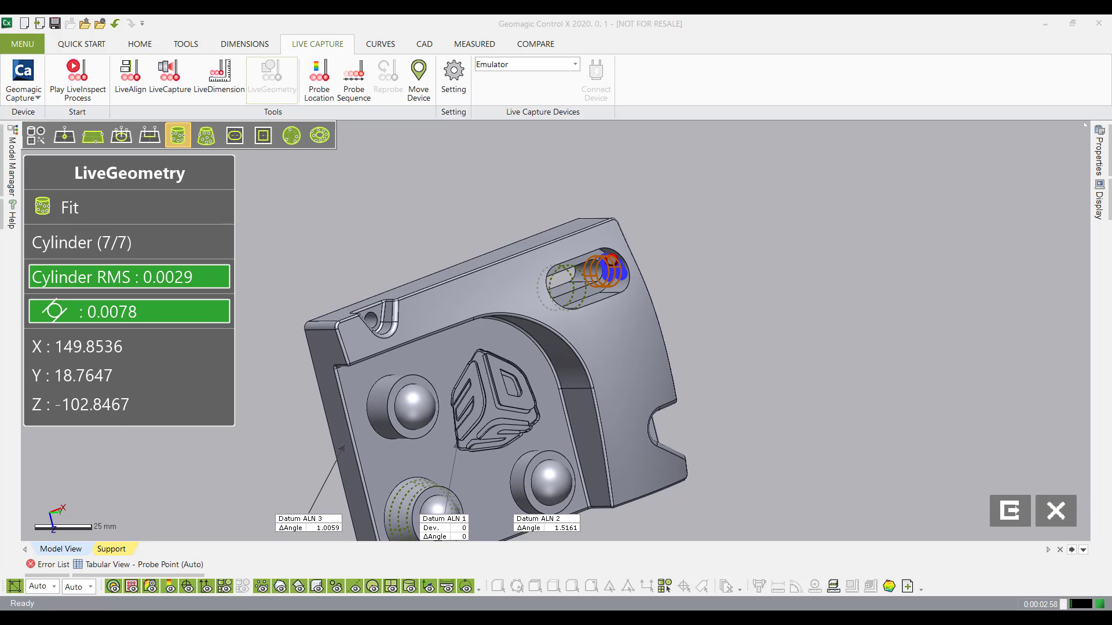
pyautogui.click(612, 265)
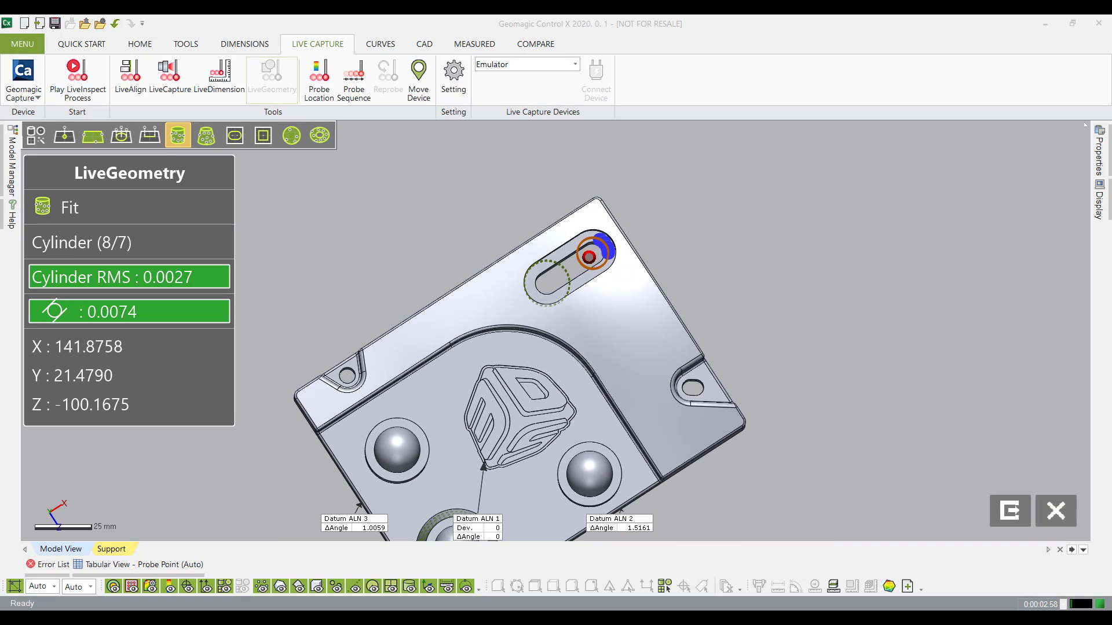
pyautogui.press('Return')
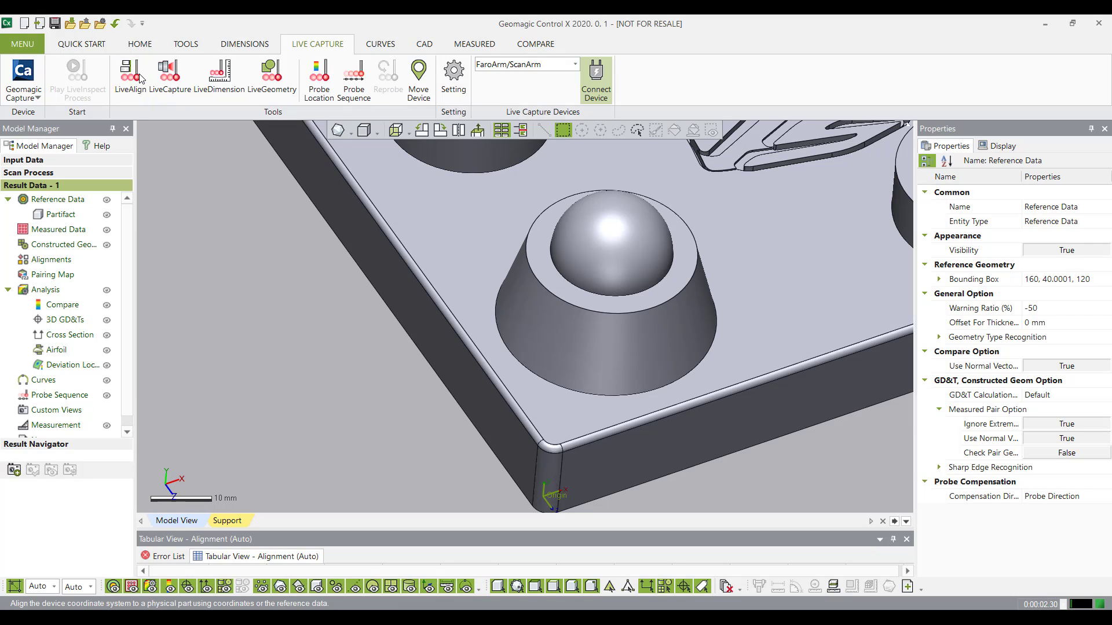
# Step: Set up a 3-2-1 live alignment with the recessed floor as plane, the long side face as vector and the adjoining shorter side as position
pyautogui.click(140, 78)
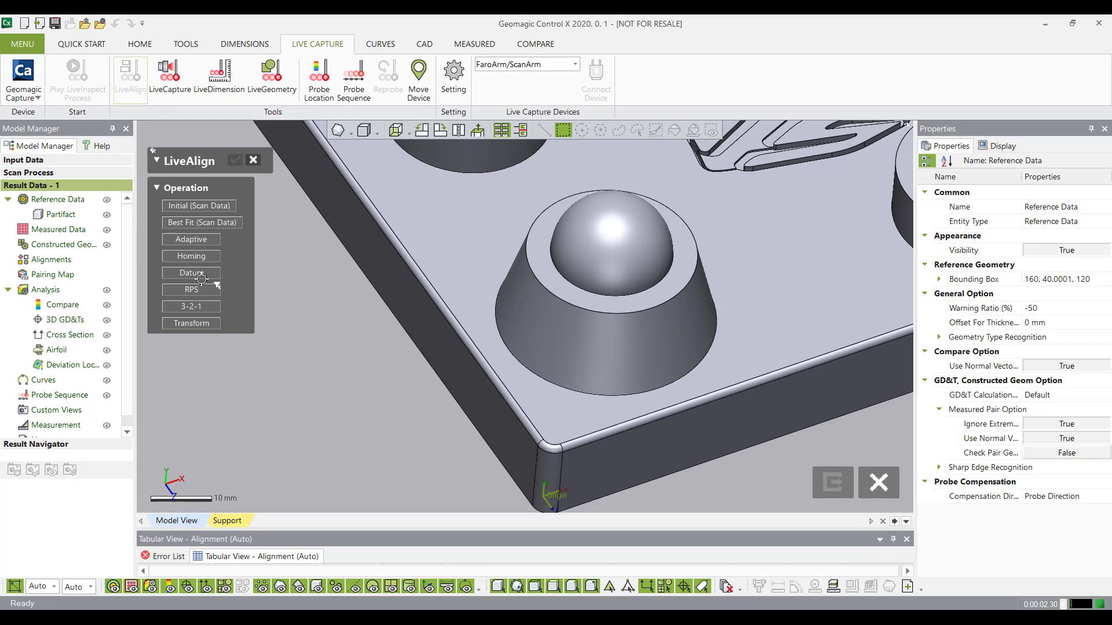
pyautogui.scroll(-5, 489, 306)
pyautogui.moveTo(646, 296); pyautogui.dragTo(610, 377, button='middle')
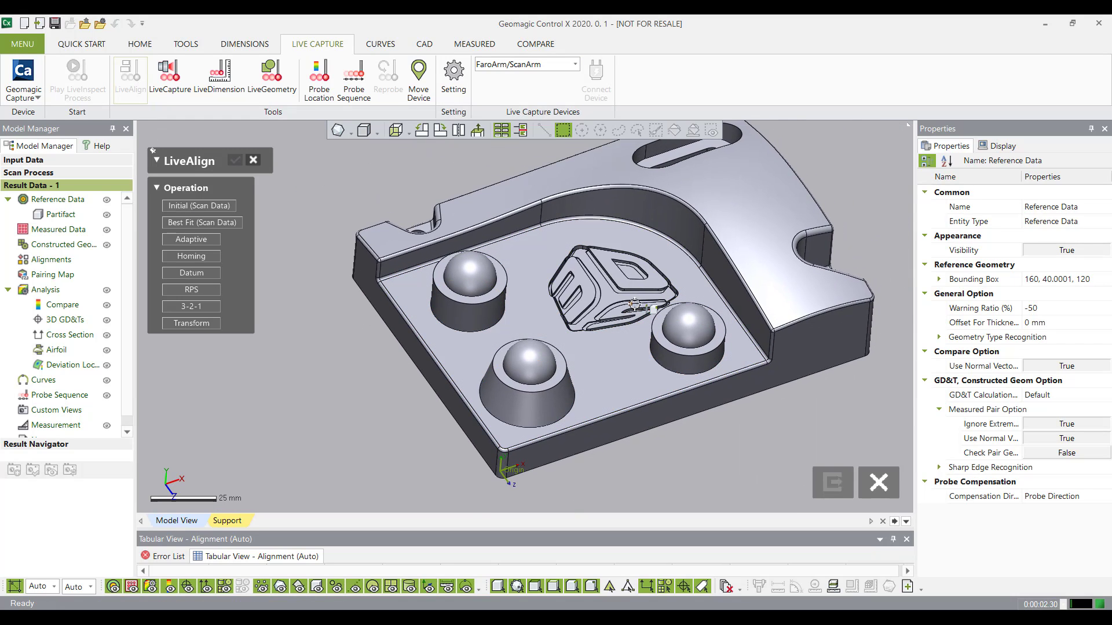
pyautogui.scroll(-2, 634, 304)
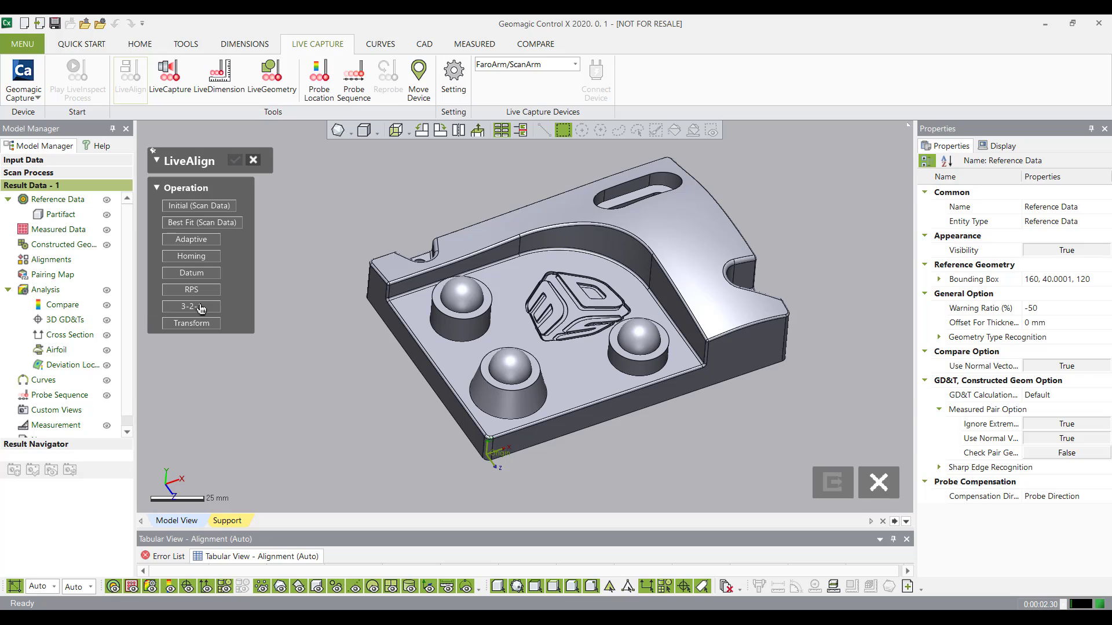
pyautogui.click(207, 311)
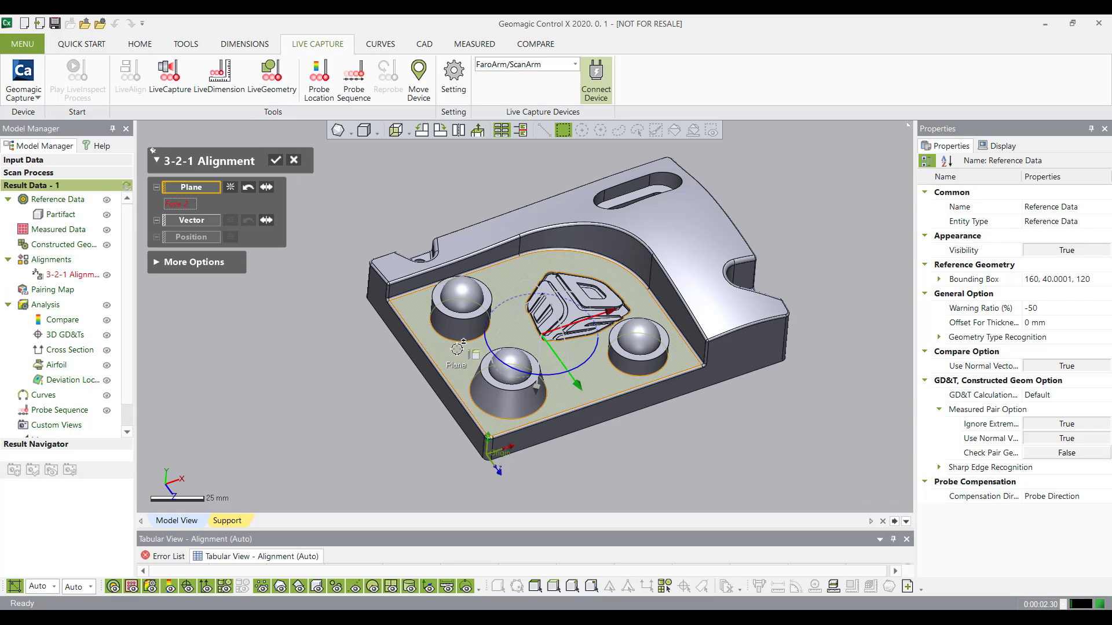
pyautogui.click(579, 394)
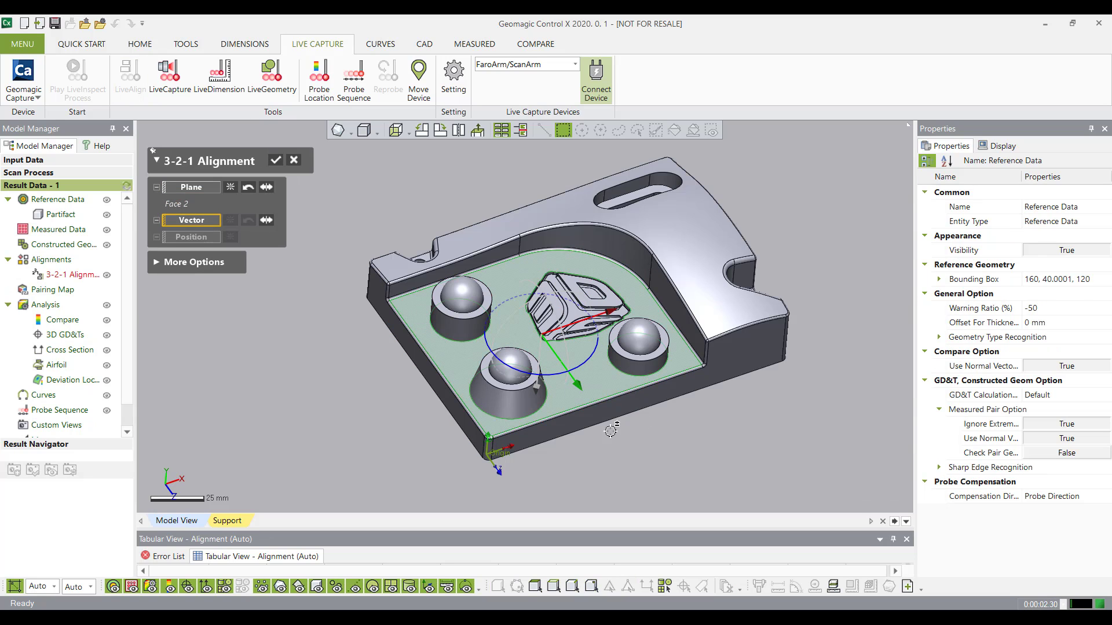
pyautogui.click(613, 428)
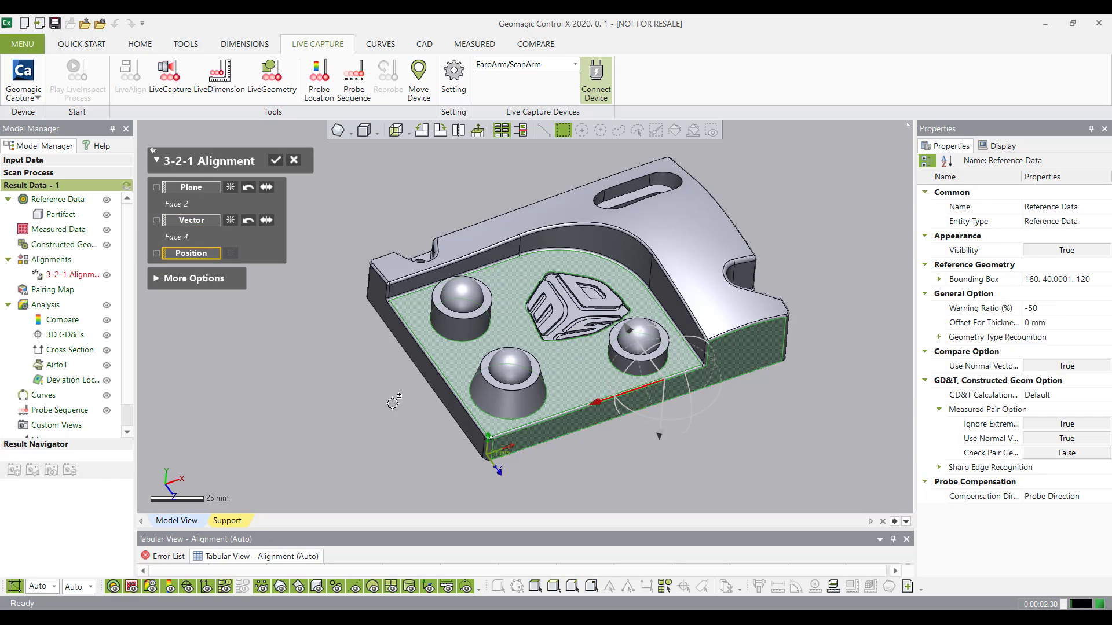
pyautogui.click(443, 403)
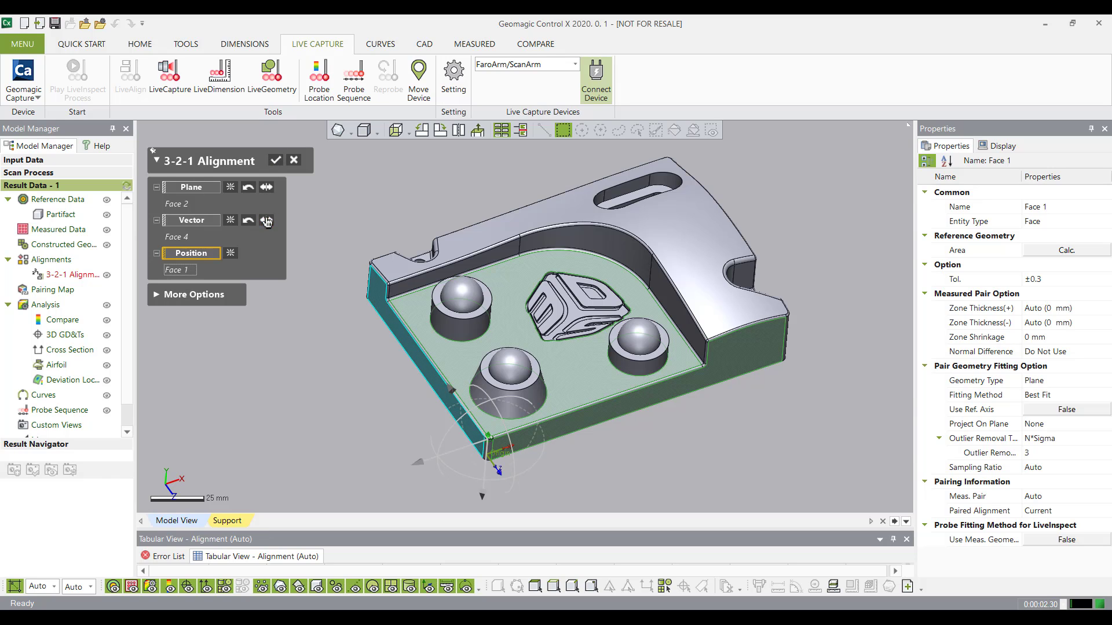
# Step: Turn on the translation constraint for both the plane and vector references and accept the 3-2-1 alignment
pyautogui.click(266, 188)
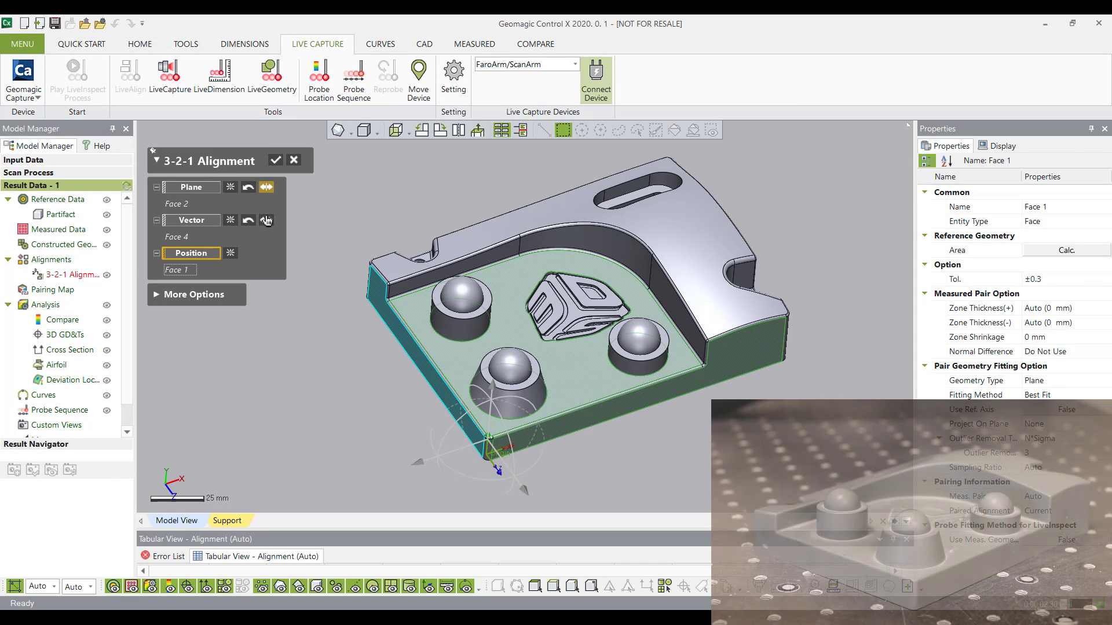
pyautogui.click(267, 223)
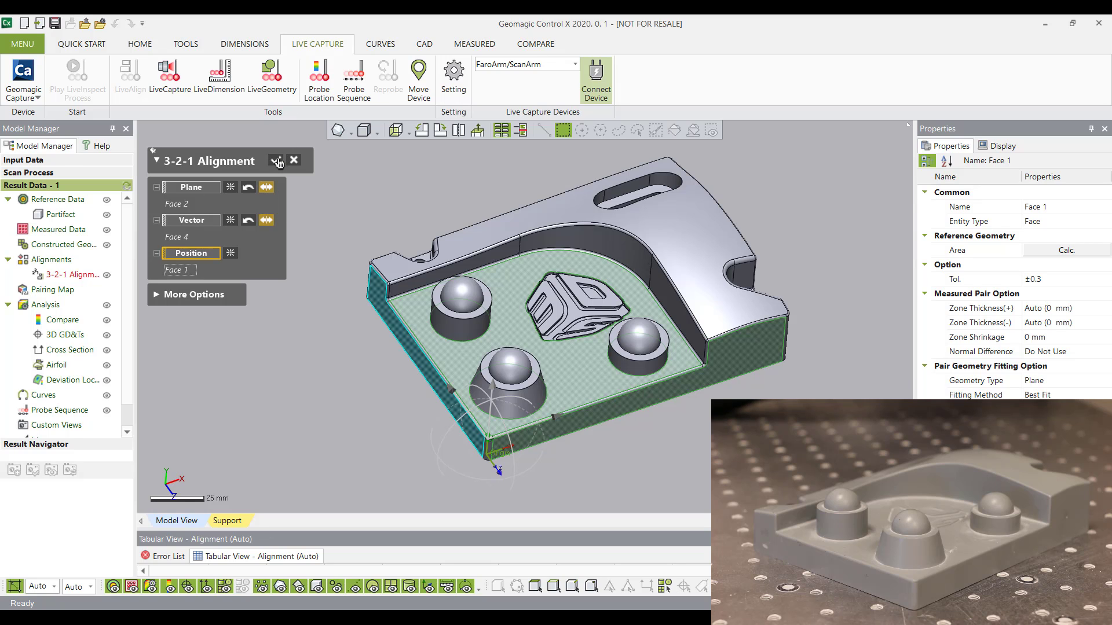
pyautogui.click(276, 161)
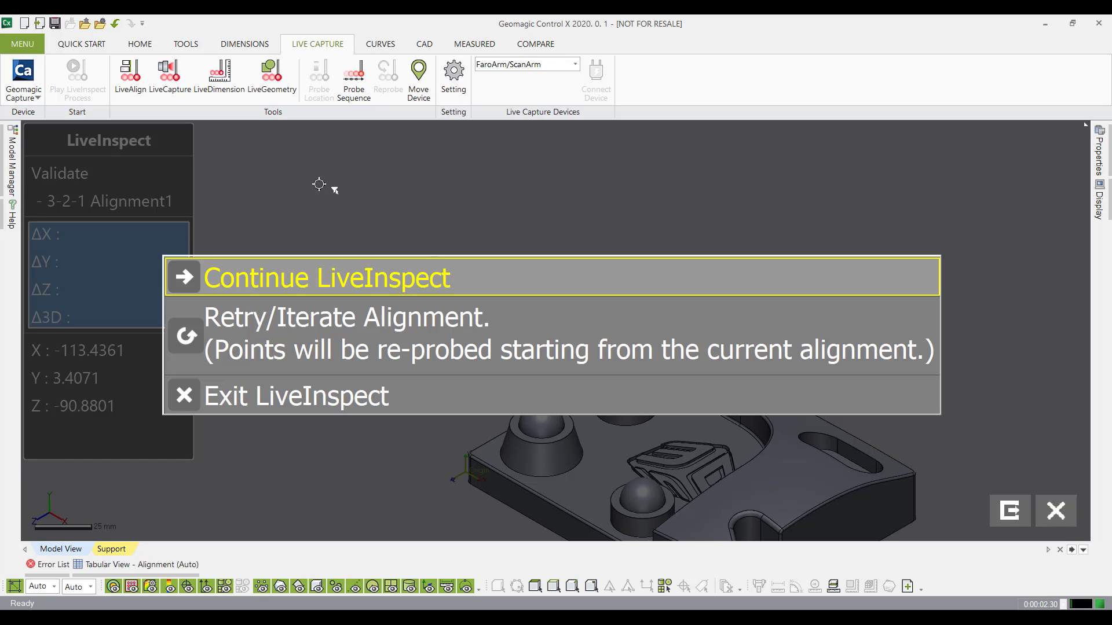
# Step: Continue LiveInspect with the 3-2-1 alignment and switch the LiveCapture operation from laser scanning to probe capture
pyautogui.press('Return')
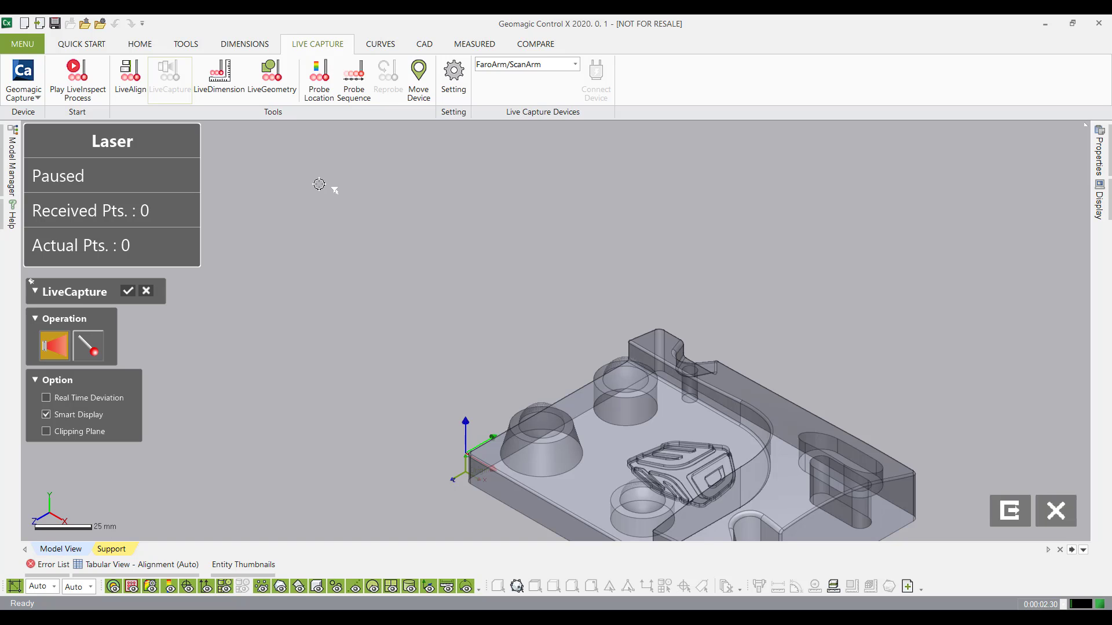
pyautogui.click(87, 345)
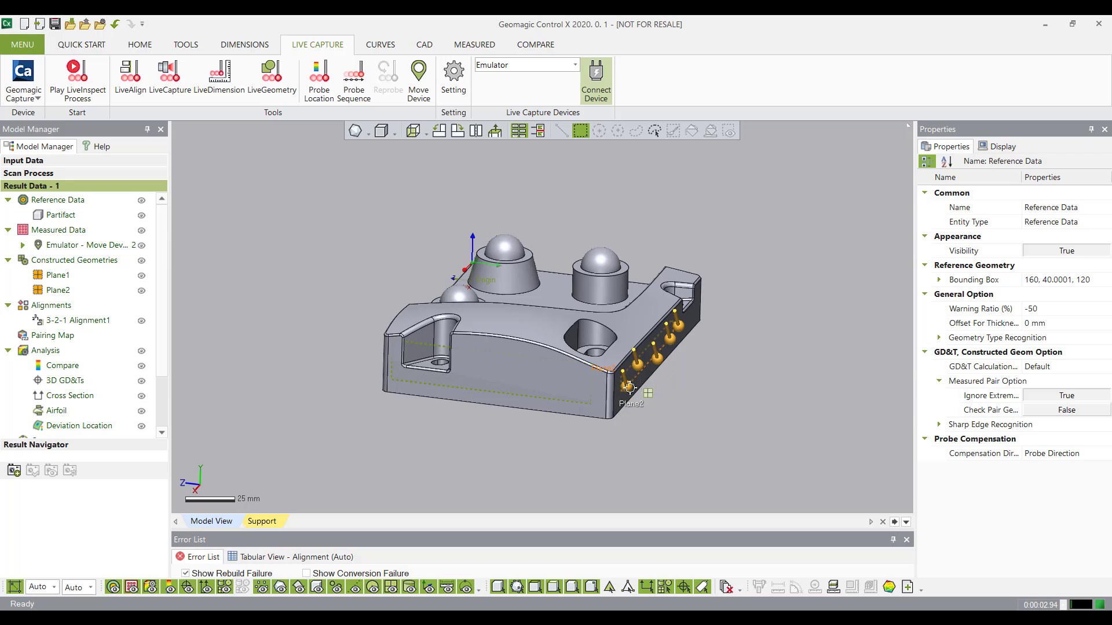
# Step: Probe the part's distances and angle with LiveDimension, and measure two cylinders, a cone and a plane with LiveGeometry
pyautogui.moveTo(588, 452); pyautogui.dragTo(509, 507, button='right')
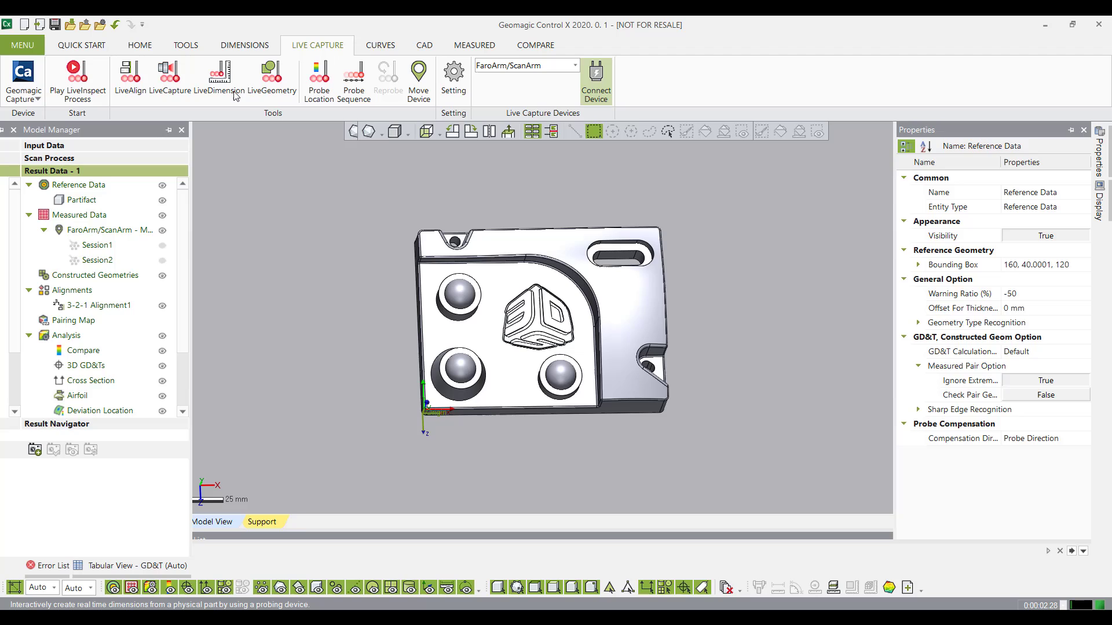
pyautogui.click(235, 93)
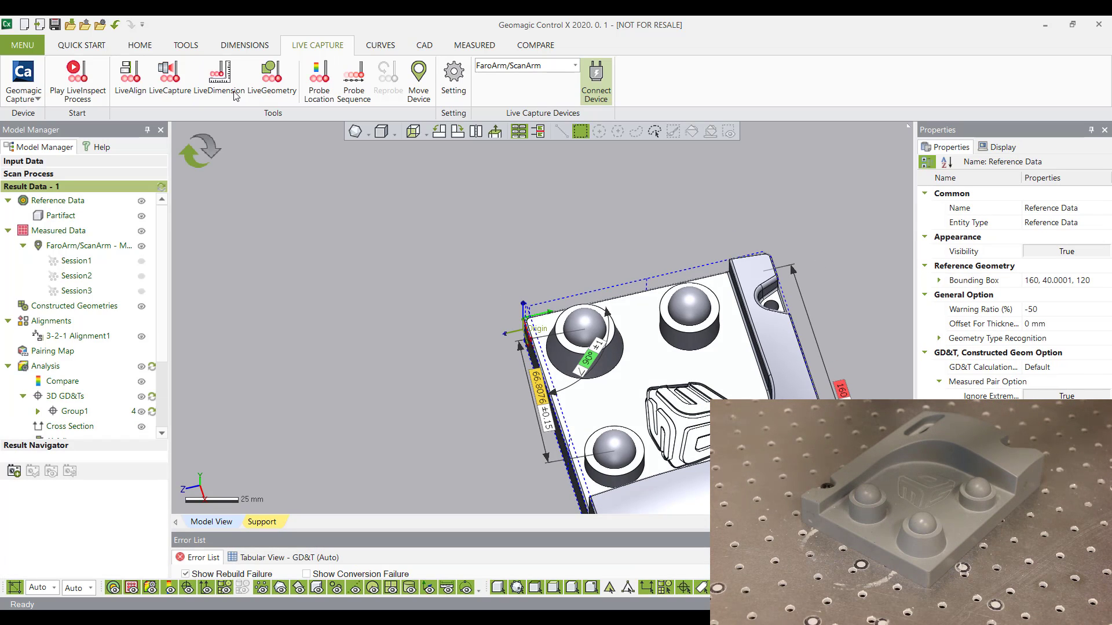
pyautogui.click(277, 77)
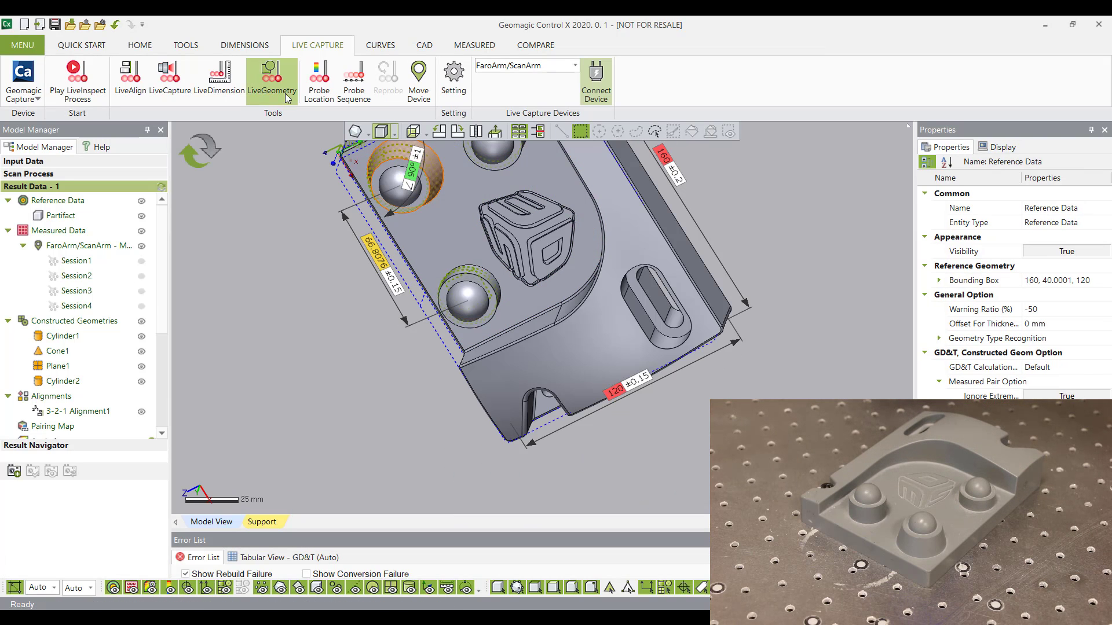
# Step: Use Probe Location to capture deviations at two points on the recessed floor and four on the raised surface, and inspect the callouts
pyautogui.click(326, 82)
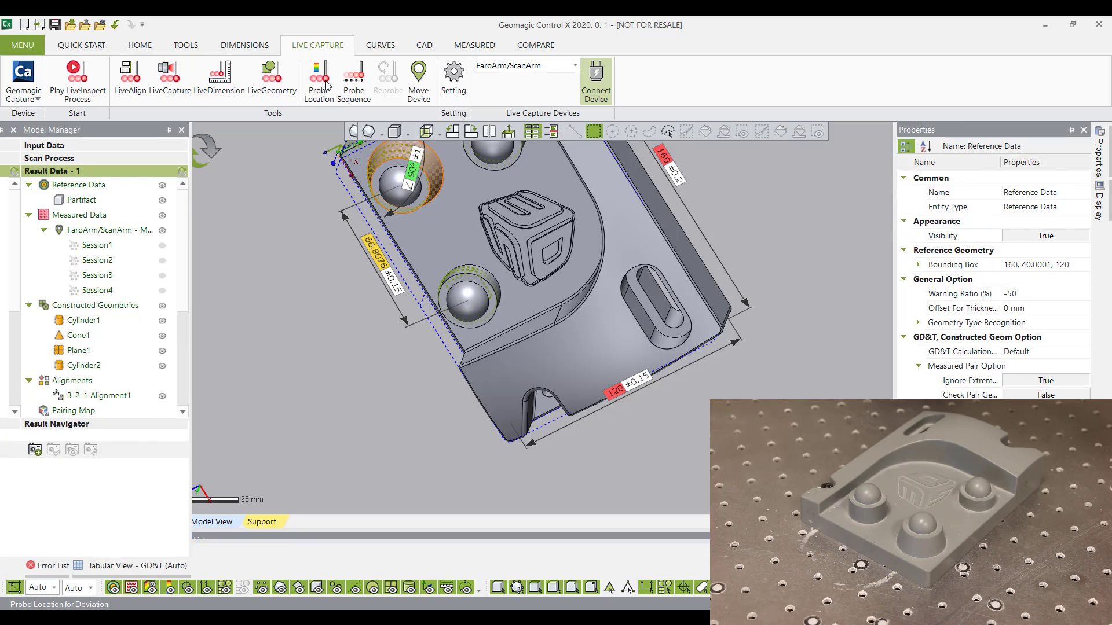
pyautogui.click(326, 82)
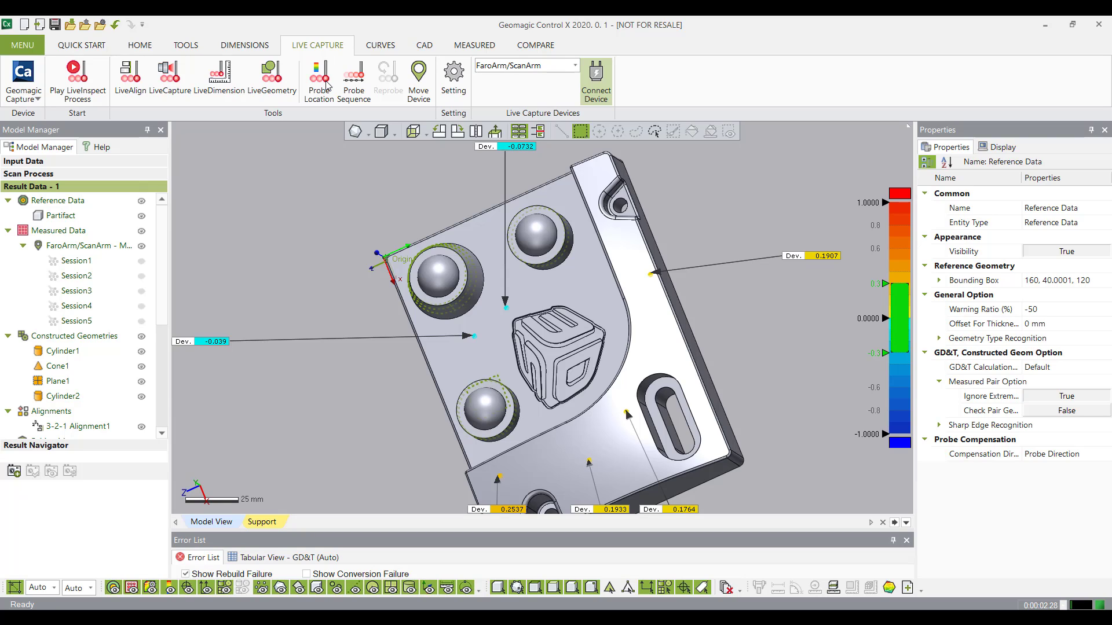
pyautogui.scroll(-3, 631, 330)
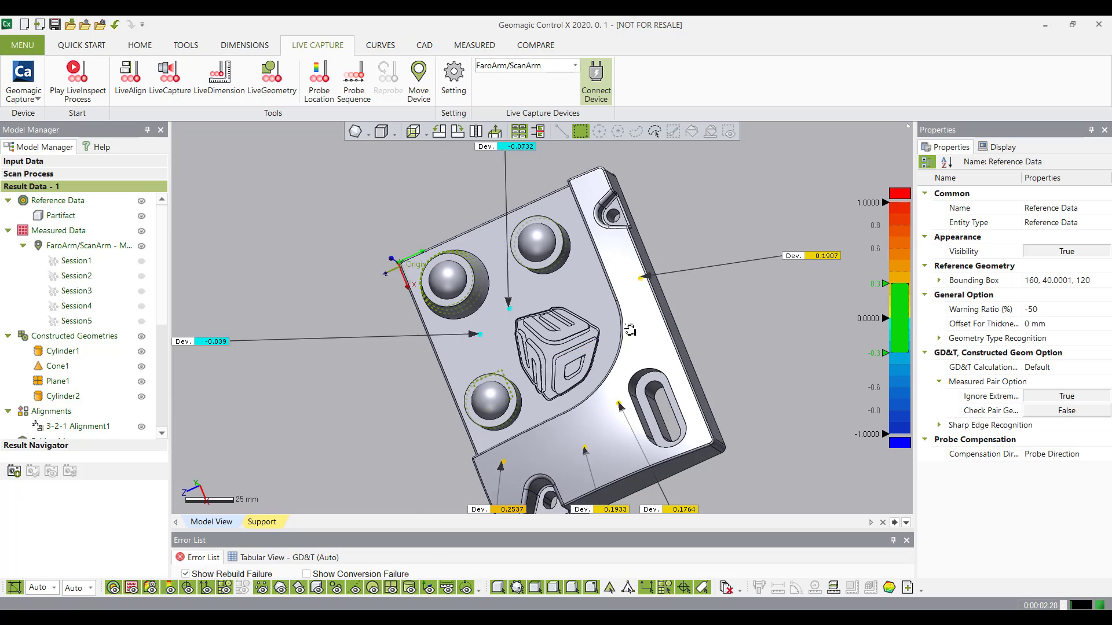
pyautogui.moveTo(715, 360); pyautogui.dragTo(529, 450, button='right')
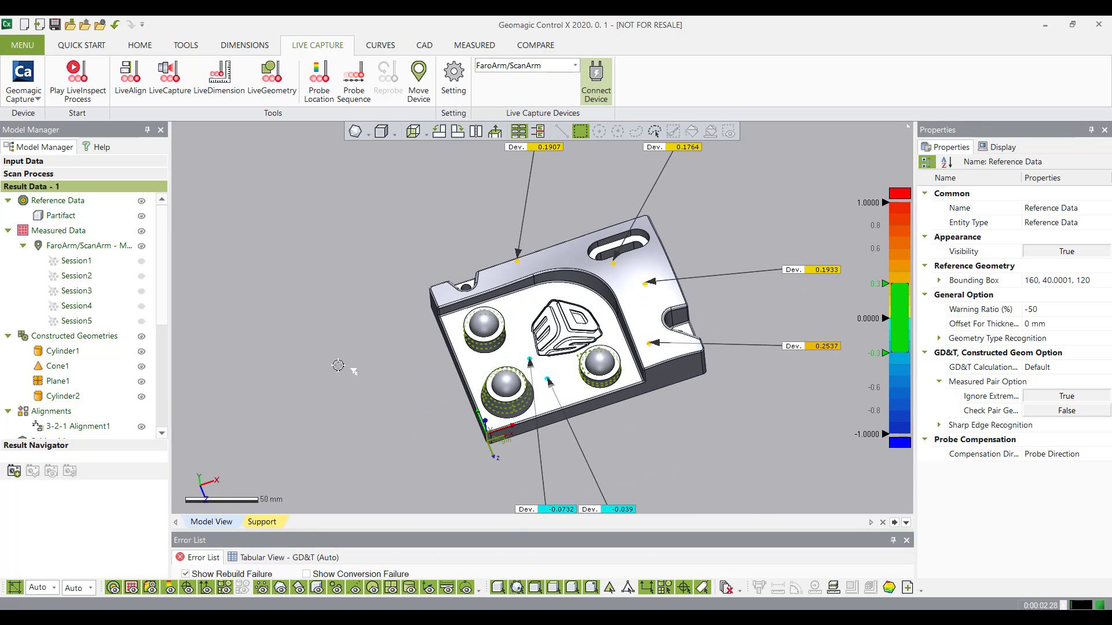
pyautogui.scroll(-1, 337, 365)
pyautogui.scroll(3, 388, 377)
pyautogui.keyDown('ctrl'); pyautogui.moveTo(372, 369); pyautogui.dragTo(330, 338, button='right'); pyautogui.keyUp('ctrl')
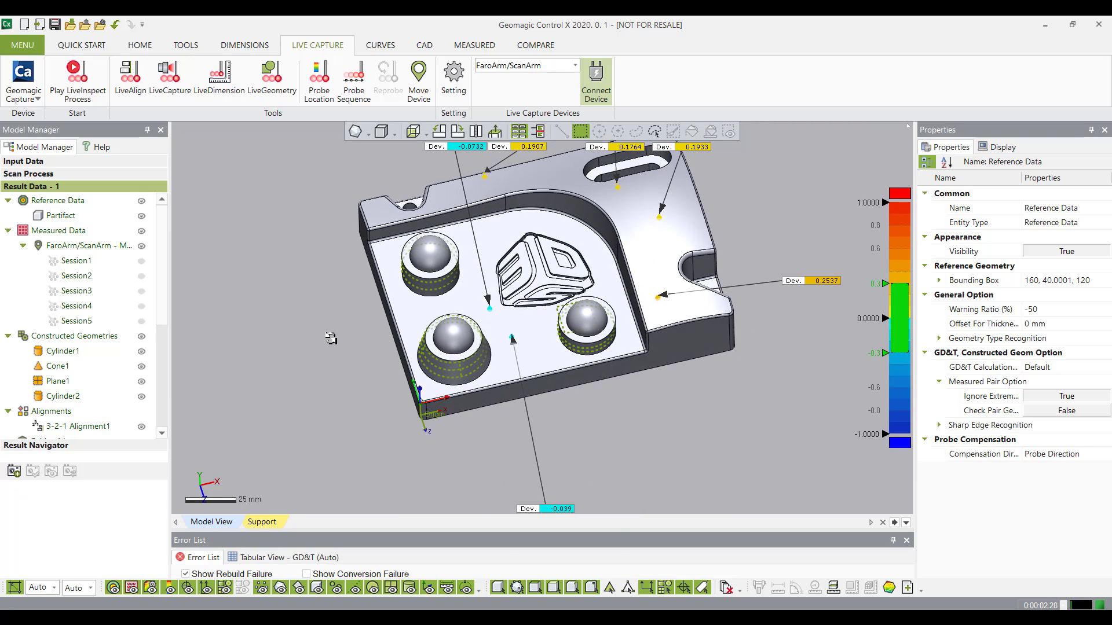
pyautogui.scroll(-3, 116, 360)
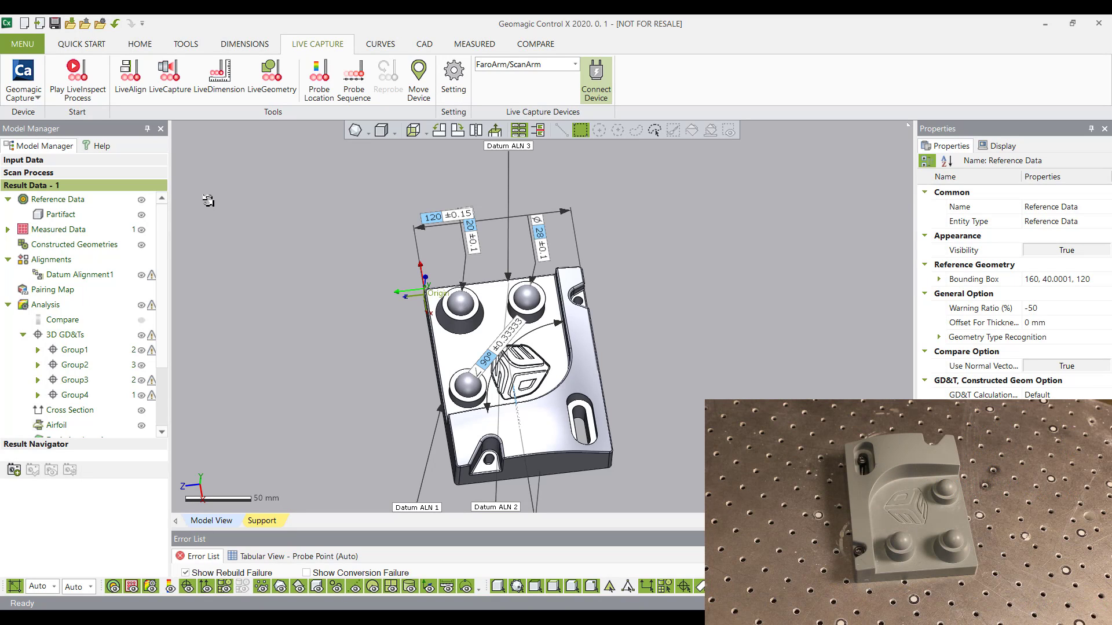
# Step: Start the pre-planned LiveInspect process for the part with the datum alignment and grouped dimensions
pyautogui.click(91, 83)
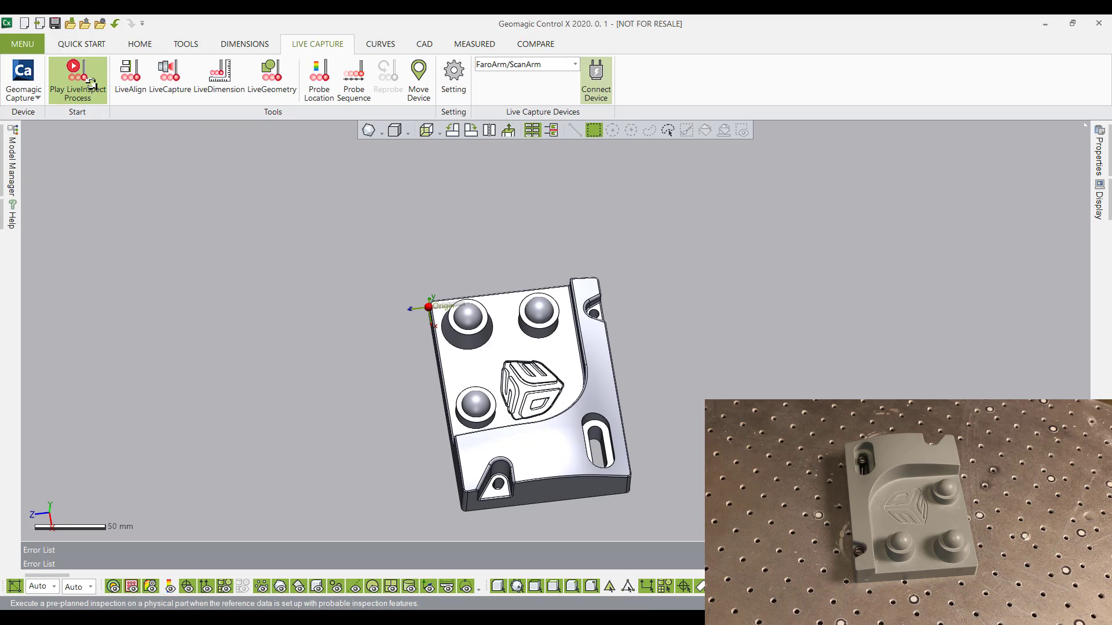